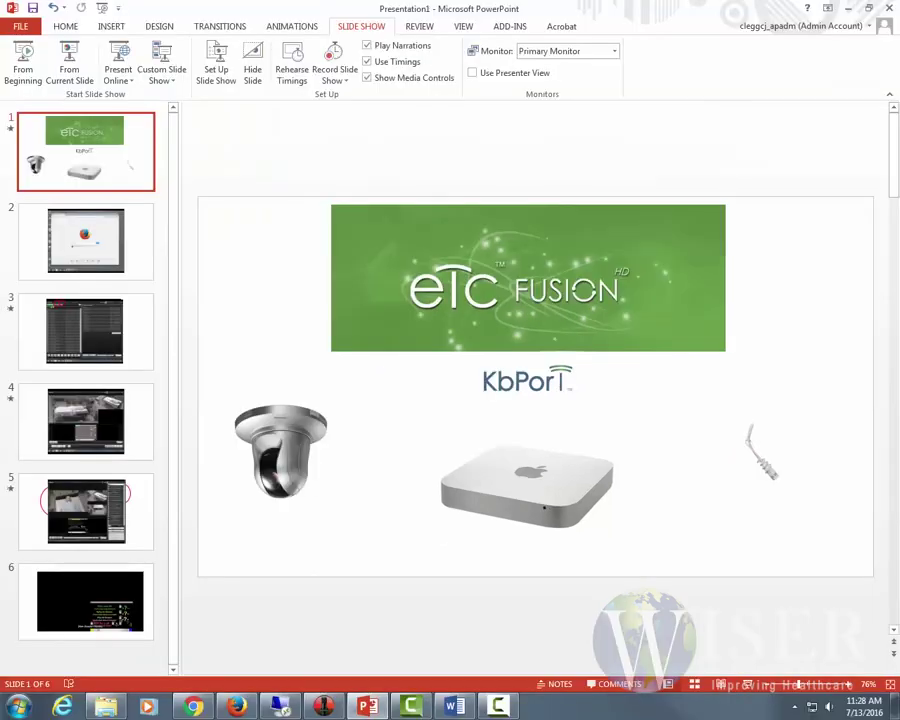
# Step: Switch from the PowerPoint slides to the KbPort ETC Fusion live page in Firefox
pyautogui.hotkey('alt', 'Tab')
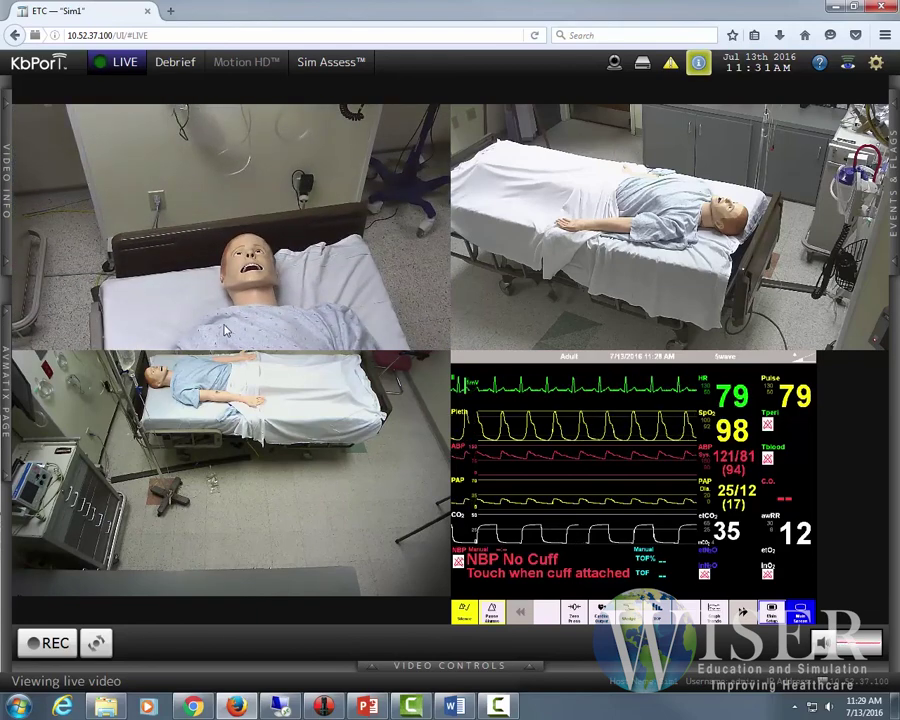
# Step: Show camera 2 alone at full size and pan it right, left, and right again
pyautogui.click(443, 666)
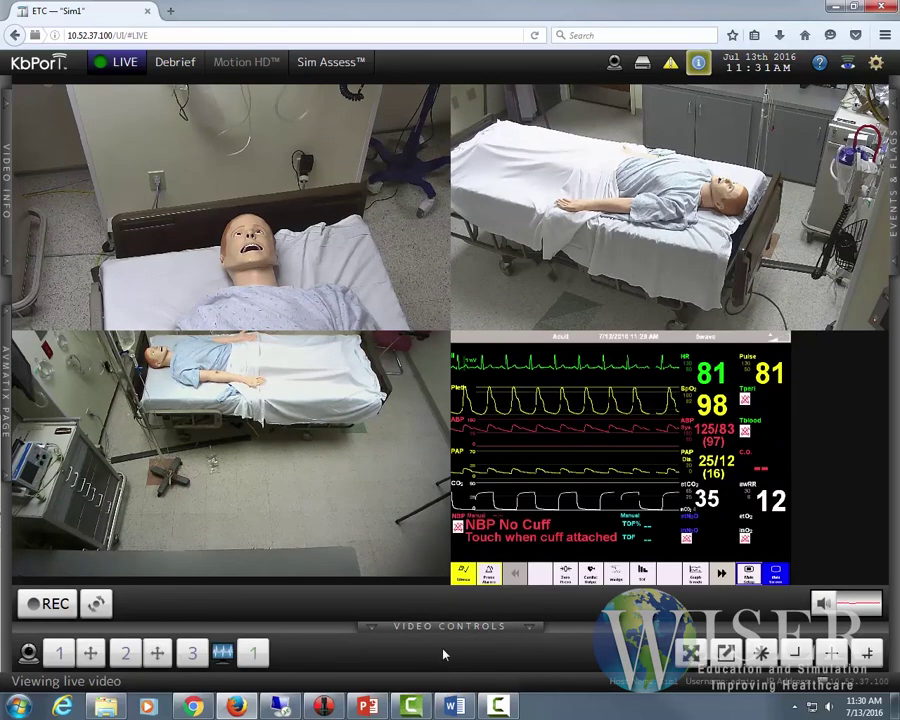
pyautogui.click(124, 655)
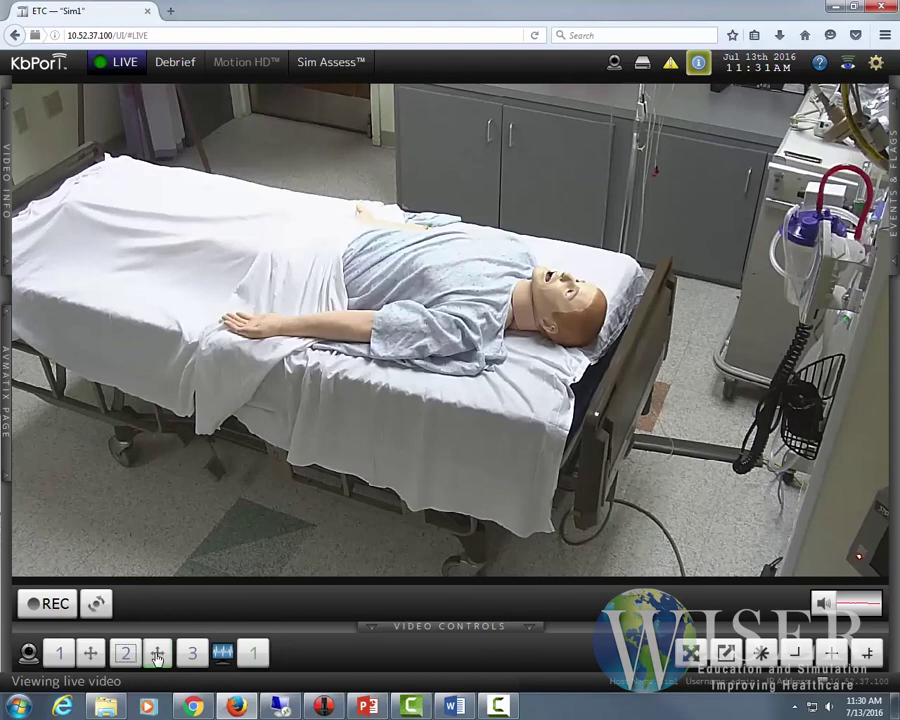
pyautogui.click(157, 655)
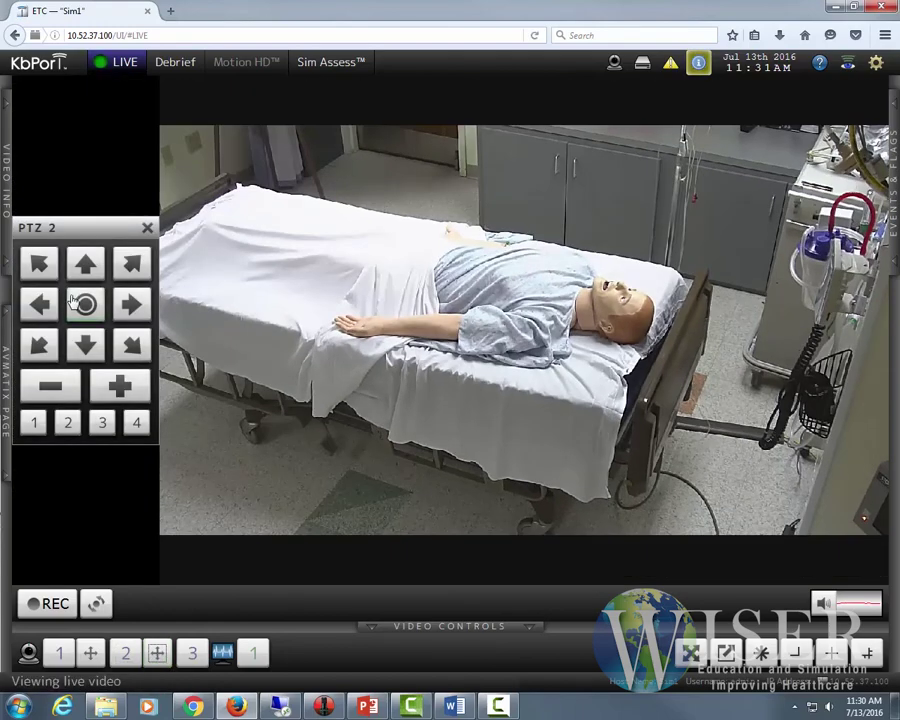
pyautogui.click(132, 304)
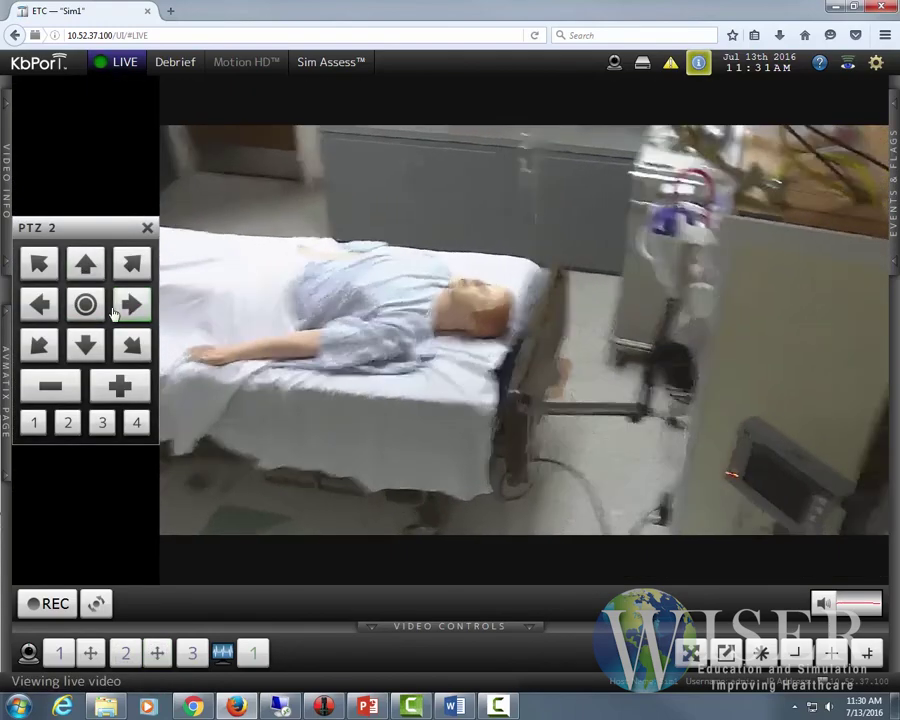
pyautogui.click(40, 304)
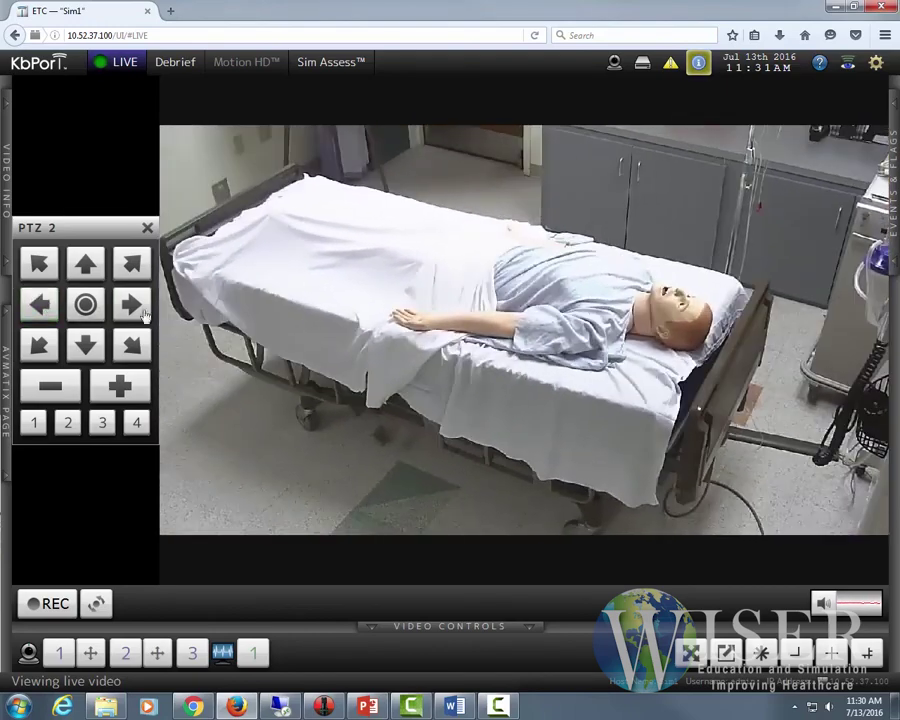
pyautogui.click(132, 304)
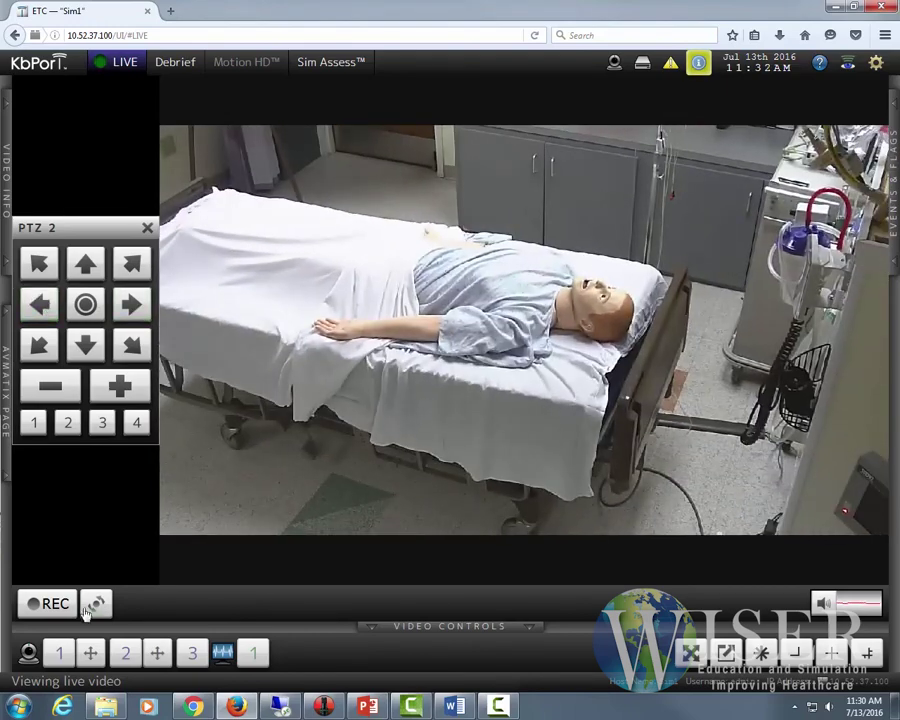
# Step: Switch to camera 1 with its PTZ controls, pan it, glance at camera 3, then return to camera 1
pyautogui.click(62, 653)
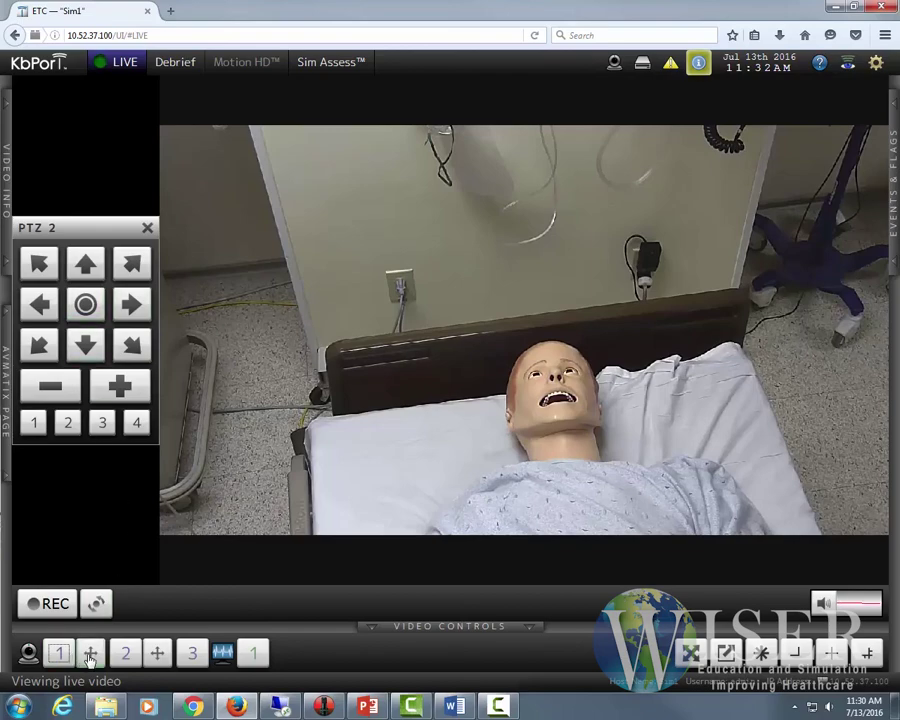
pyautogui.click(133, 305)
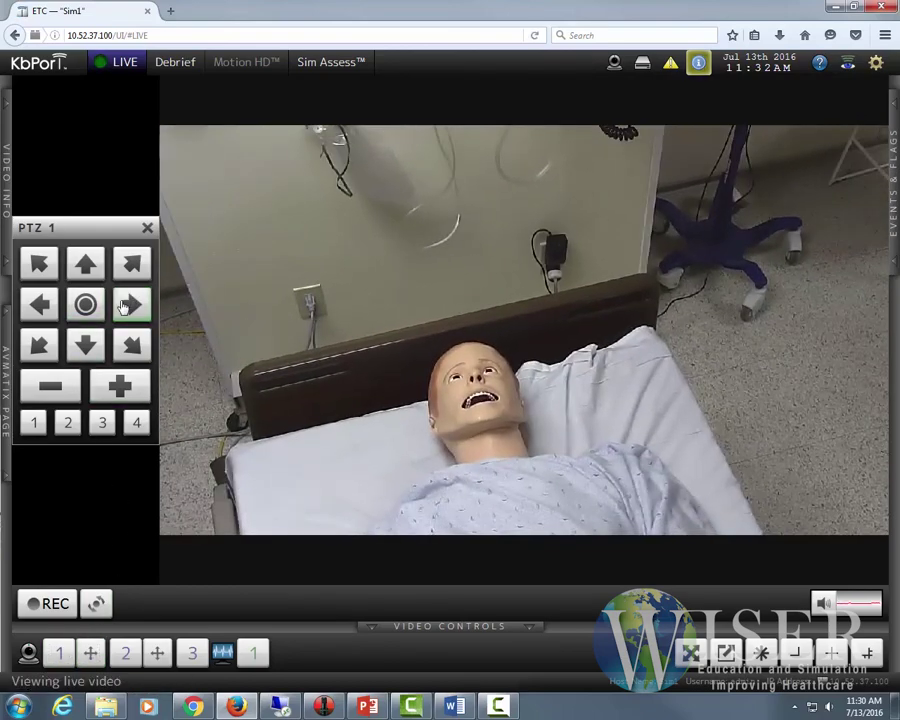
pyautogui.click(40, 305)
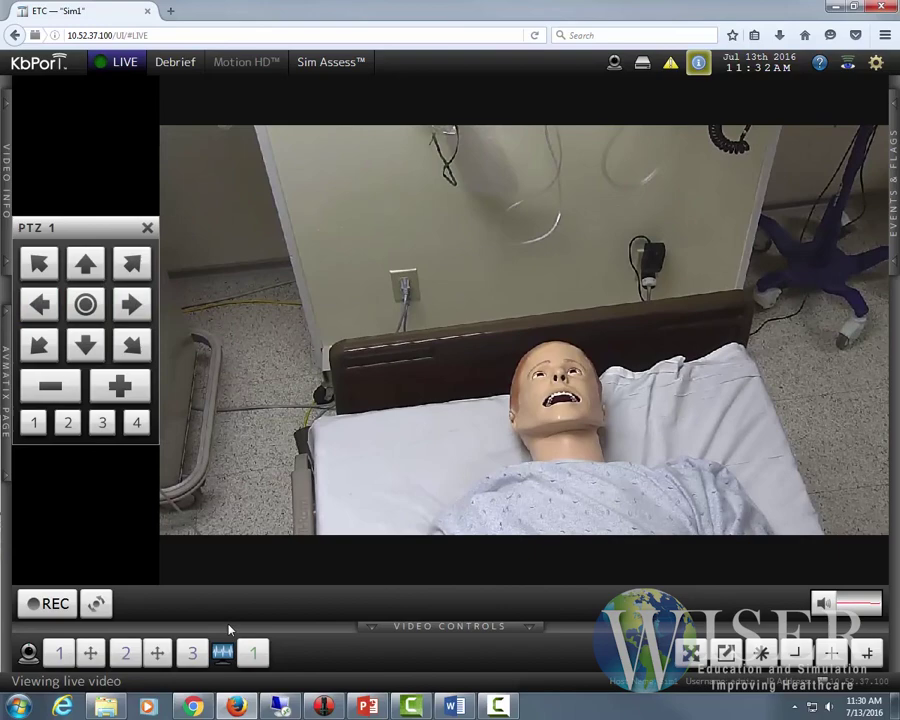
pyautogui.click(193, 654)
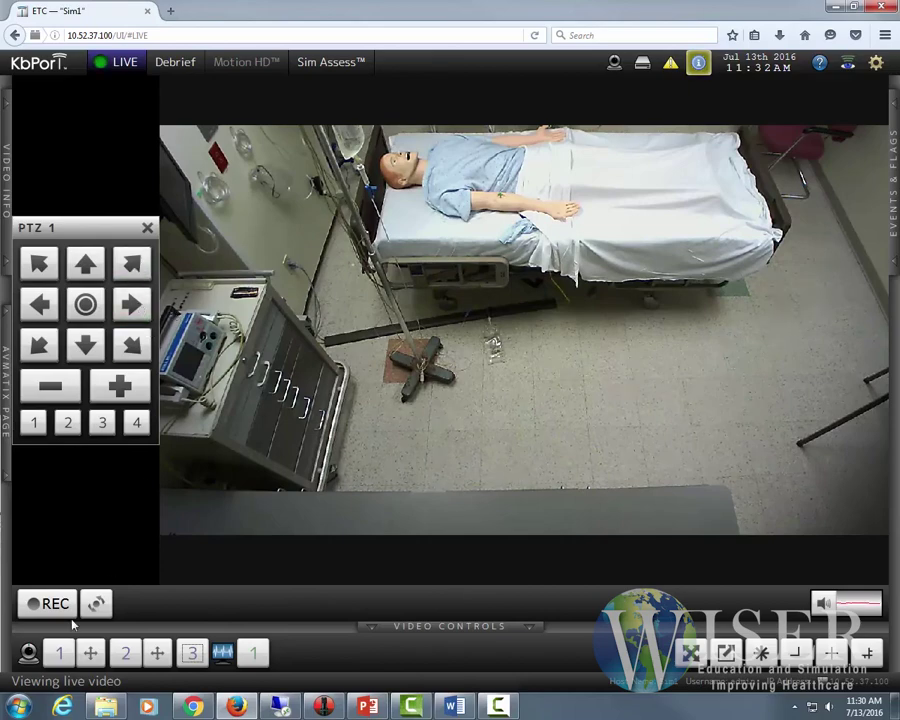
pyautogui.click(57, 654)
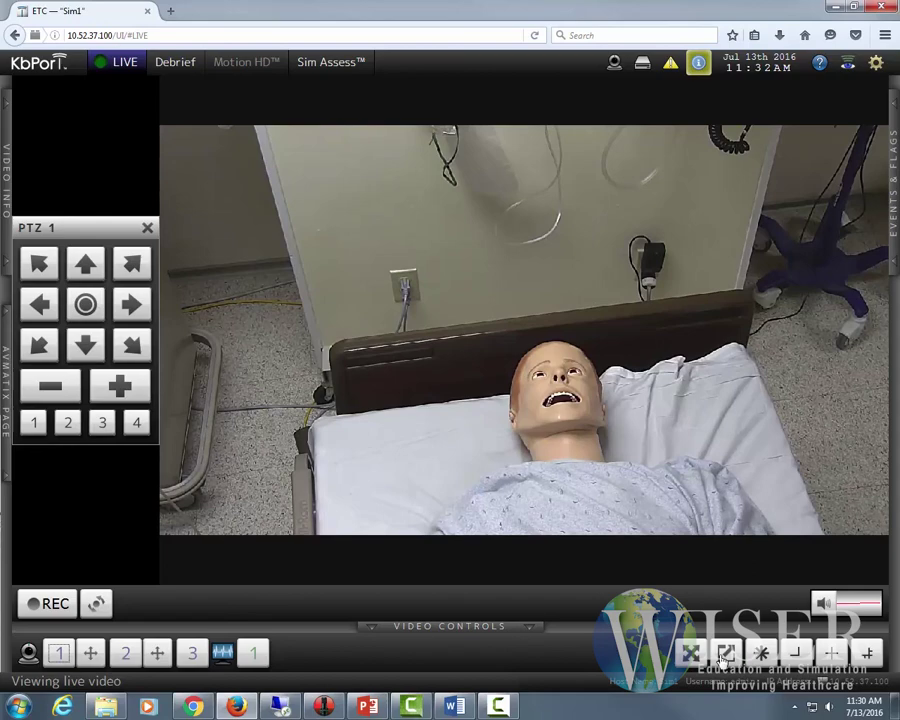
# Step: Try the quad, single-camera-with-monitor-inset, and large-view-with-side-views layouts
pyautogui.click(762, 653)
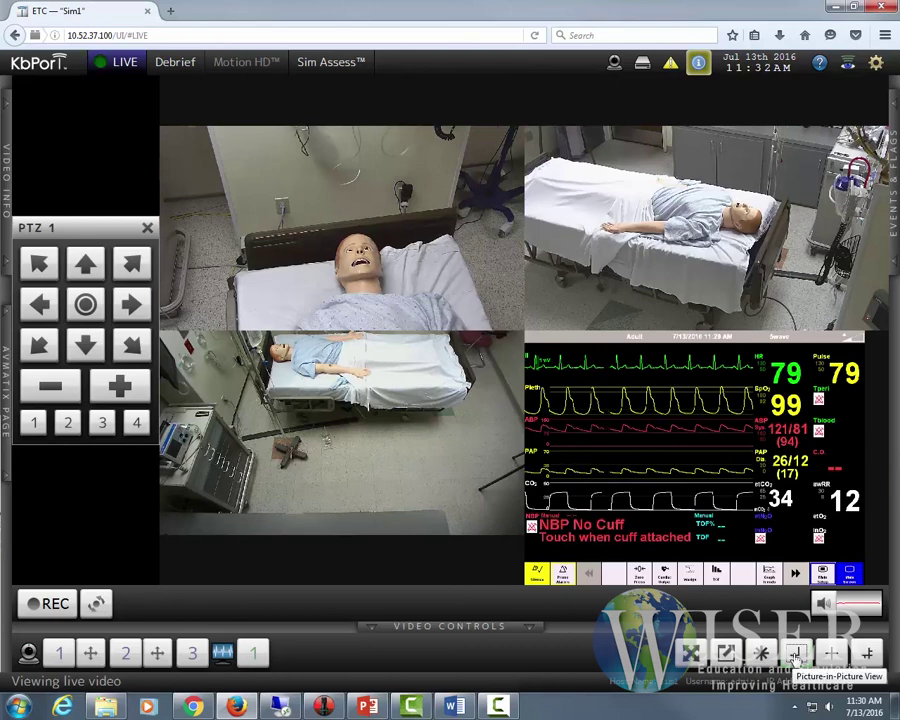
pyautogui.click(796, 653)
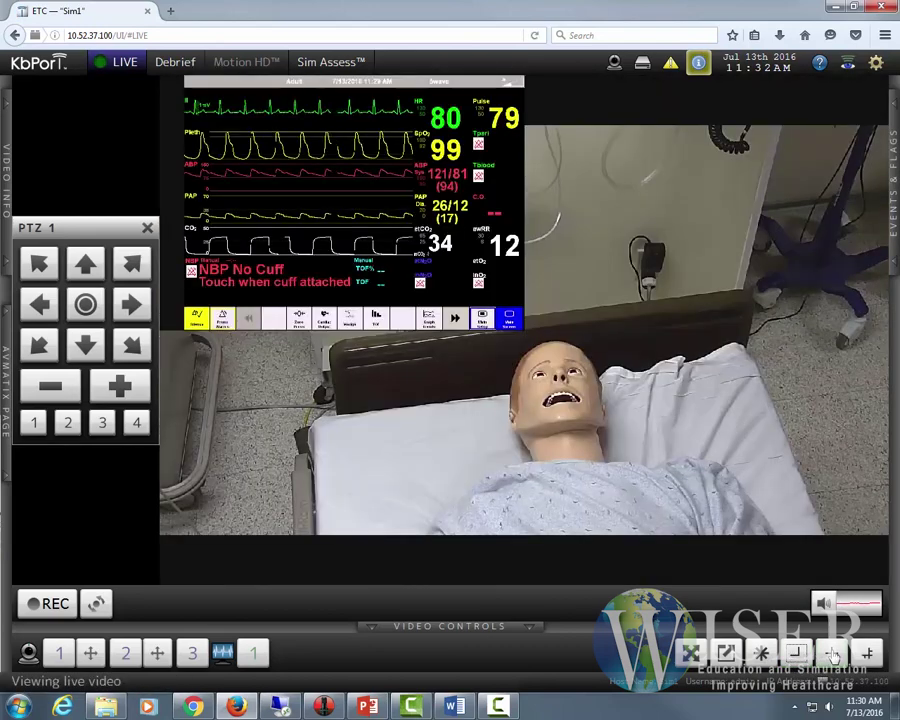
pyautogui.click(833, 653)
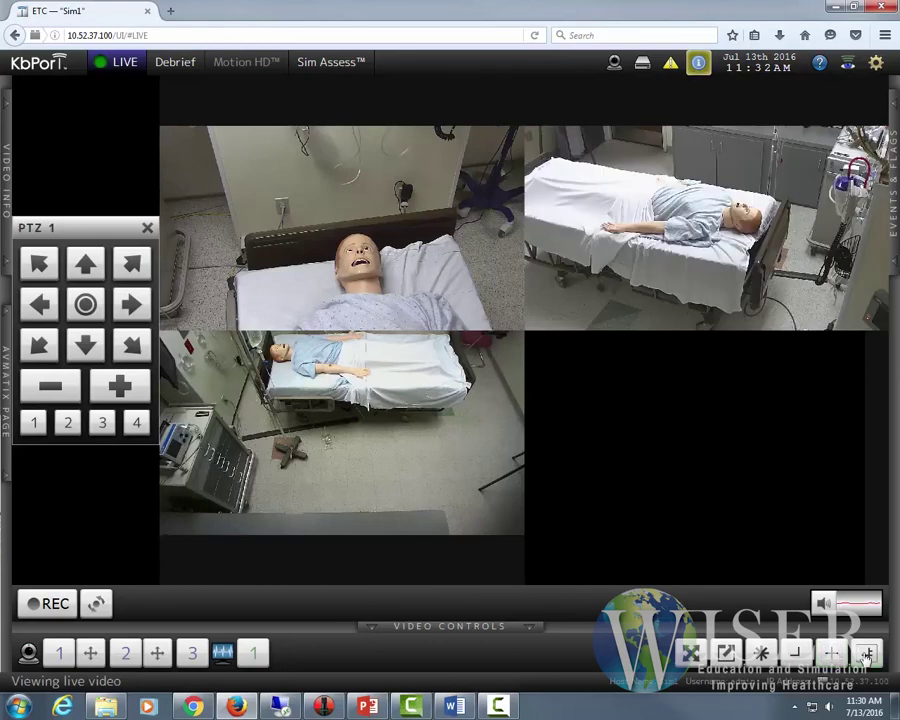
pyautogui.click(867, 654)
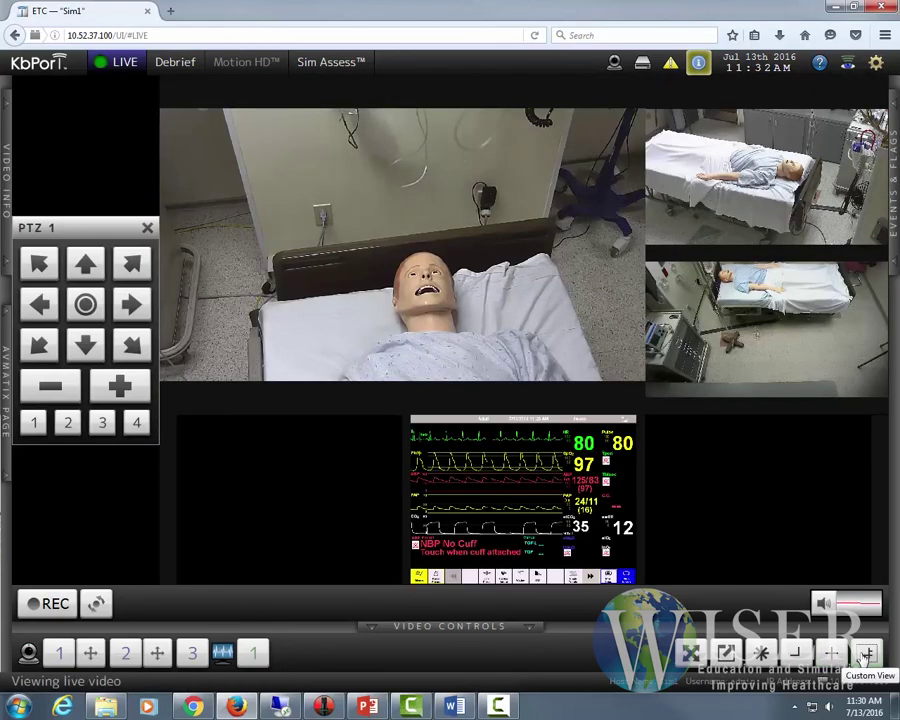
# Step: Collapse and re-expand the video controls, choose the even grid layout, and close the PTZ panel
pyautogui.click(726, 654)
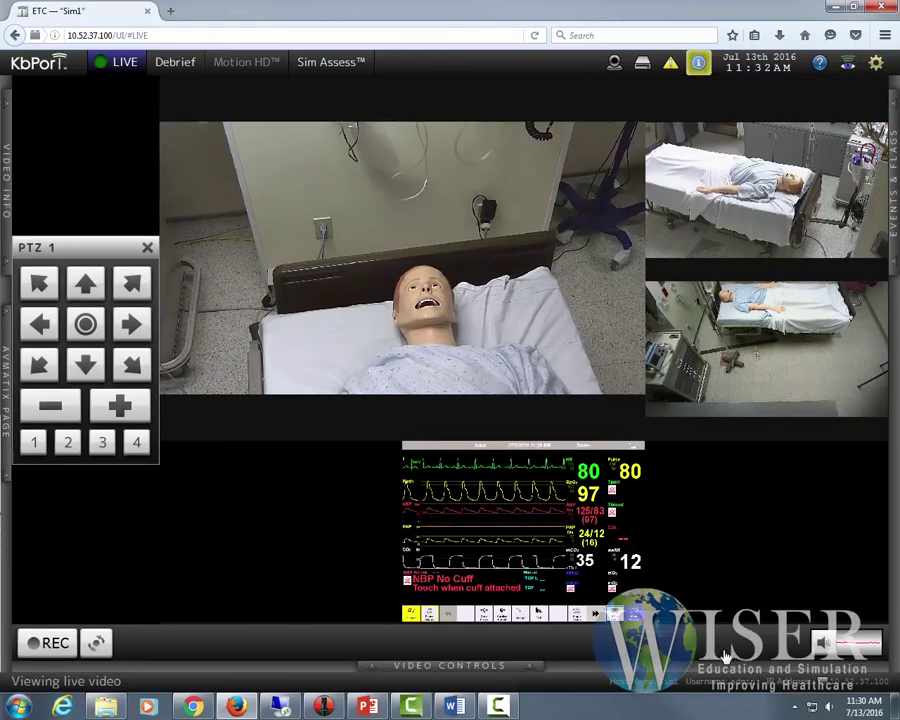
pyautogui.click(470, 663)
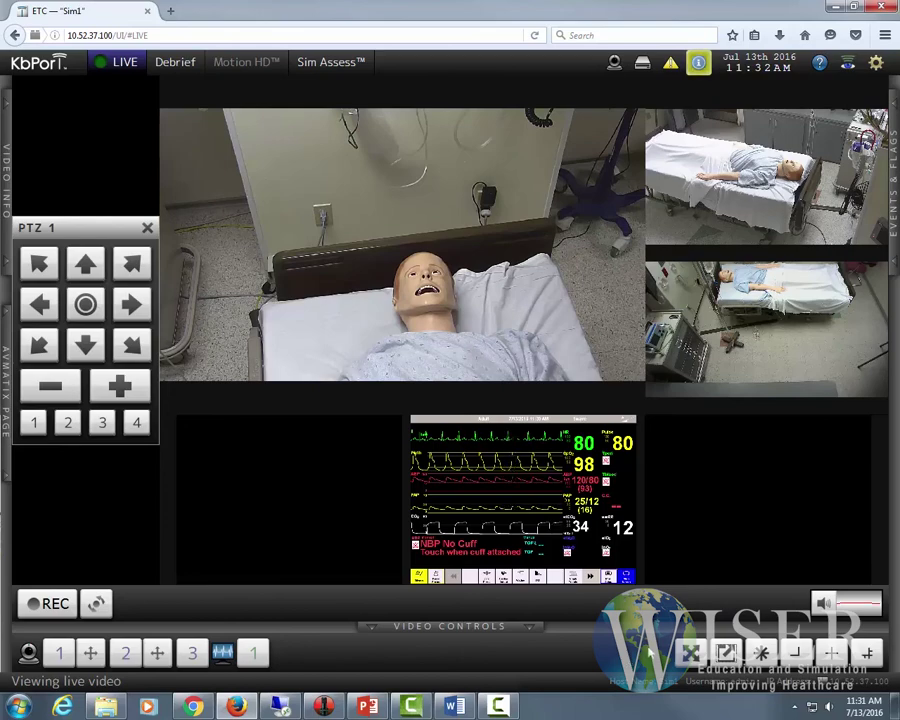
pyautogui.click(761, 654)
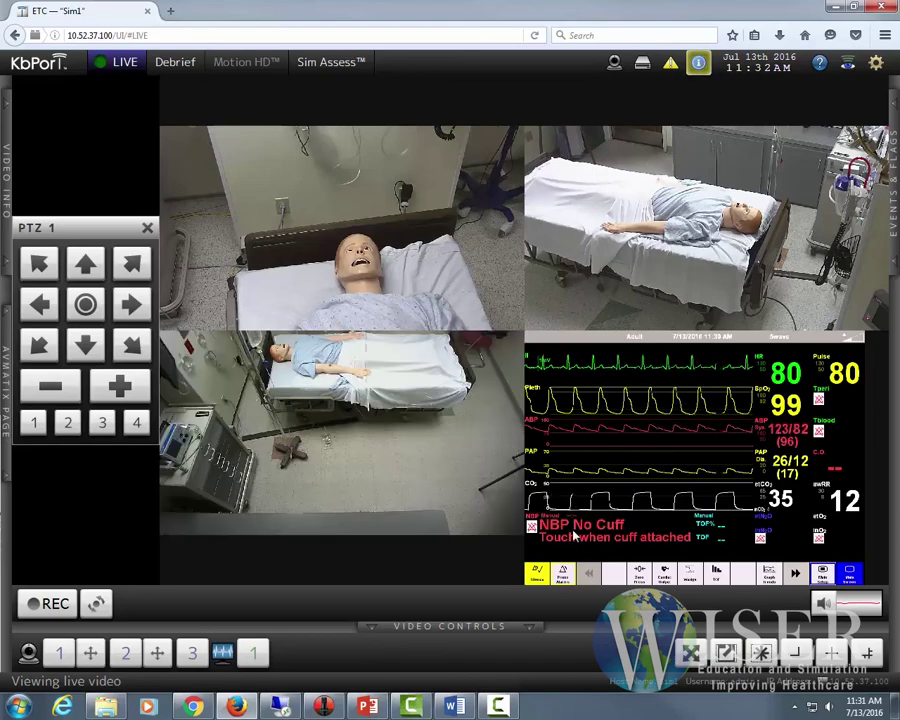
pyautogui.click(147, 227)
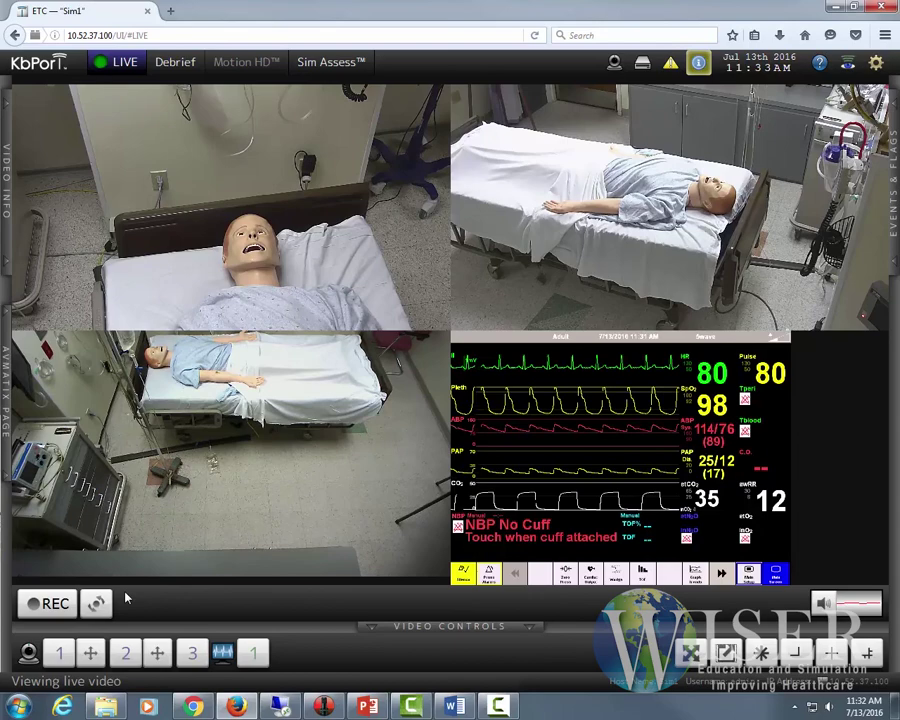
# Step: Record about 43 seconds, hiding Video Info and Events & Flags panels, then stop recording
pyautogui.click(50, 605)
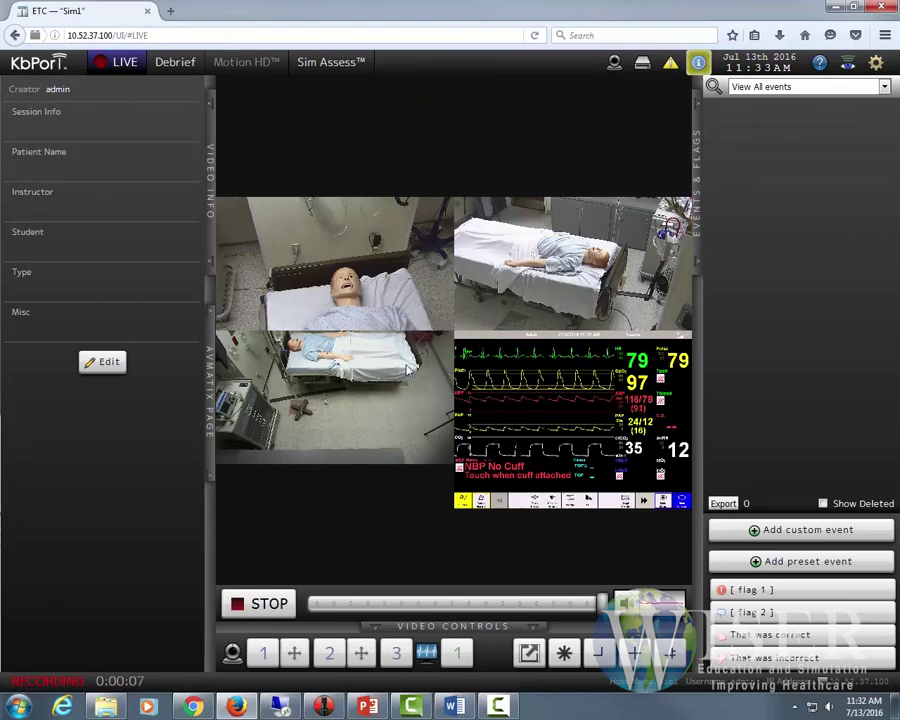
pyautogui.click(211, 173)
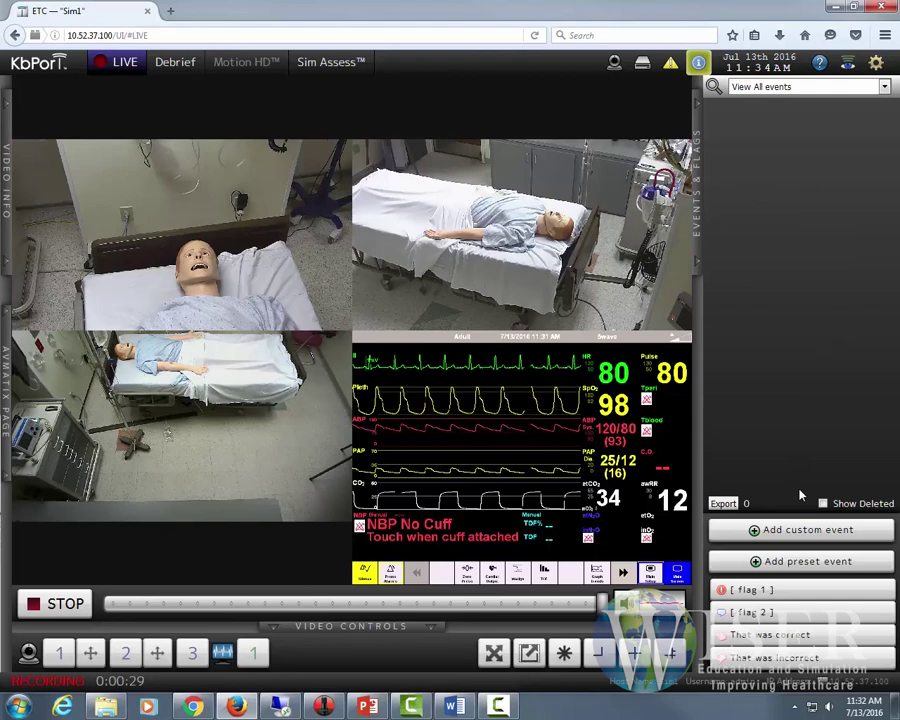
pyautogui.click(700, 218)
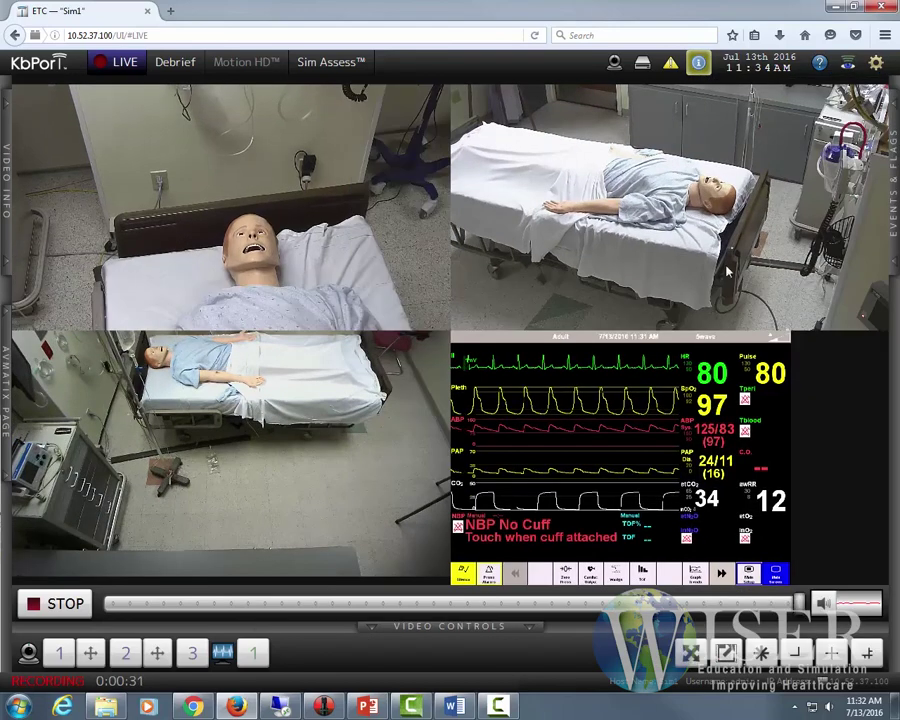
pyautogui.click(424, 630)
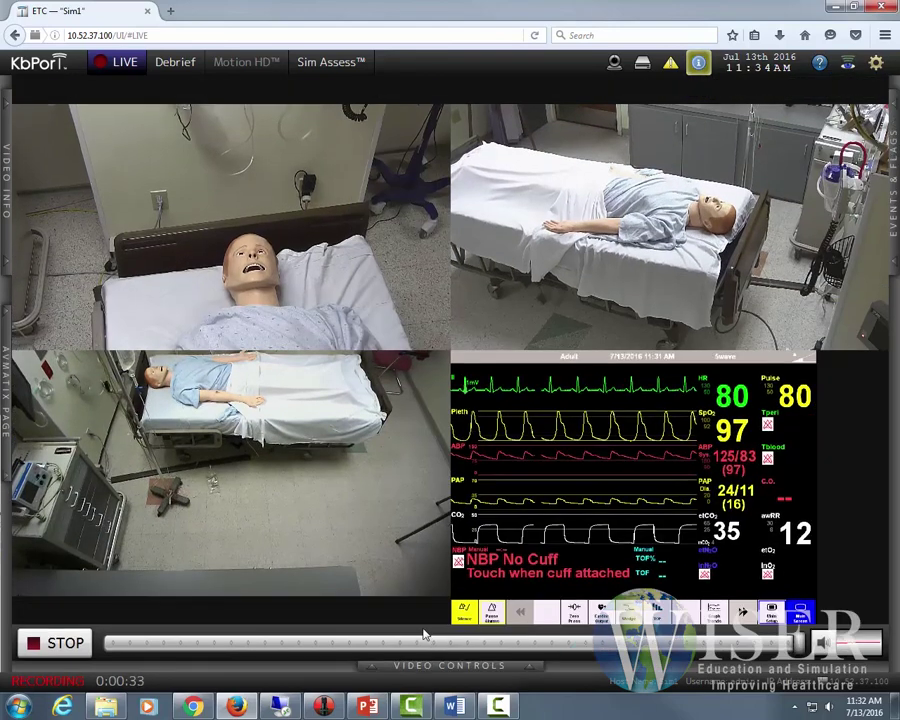
pyautogui.click(436, 676)
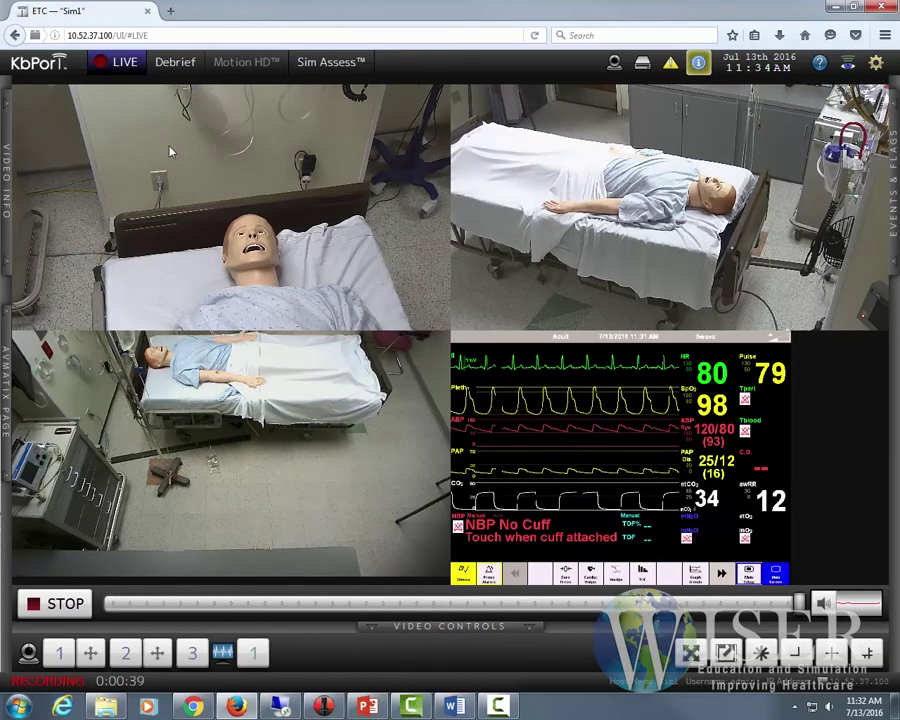
pyautogui.click(57, 607)
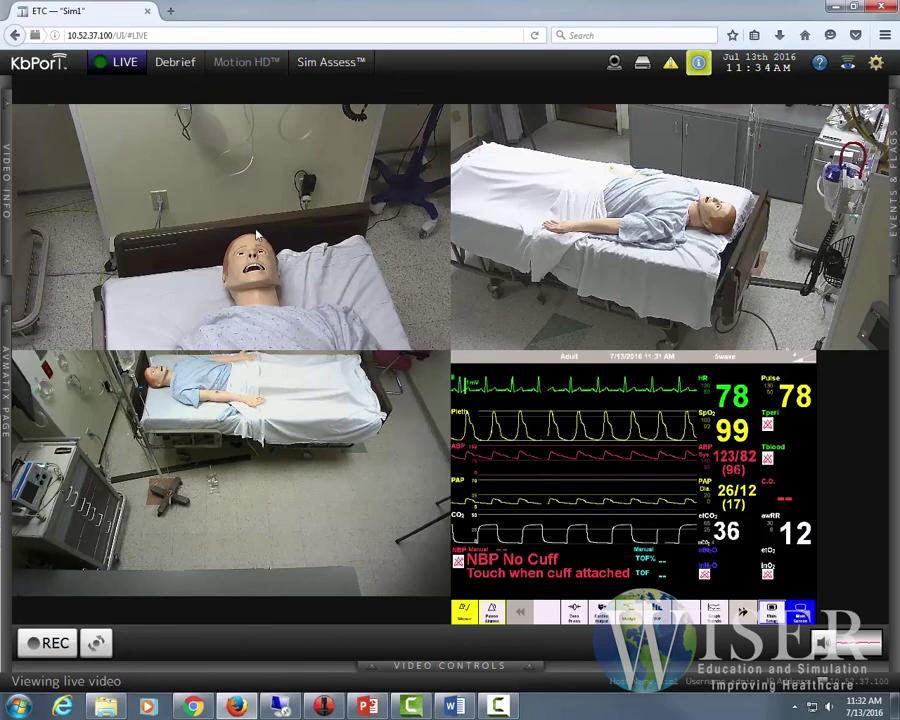
# Step: In Debrief, select the 11:33:47 session in the file browser and play it back
pyautogui.click(175, 64)
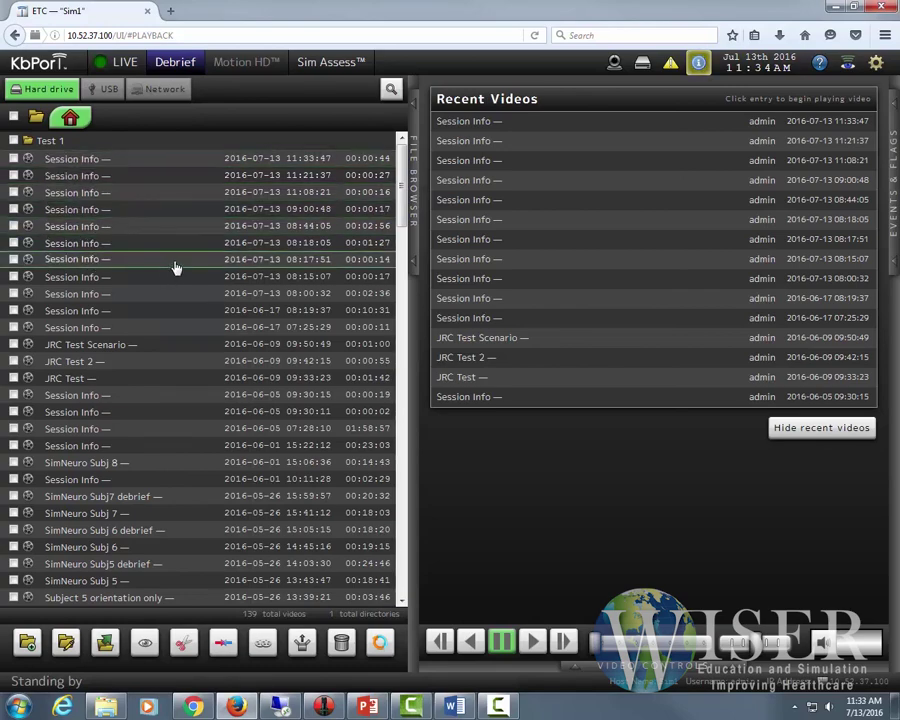
pyautogui.scroll(-3, 160, 372)
pyautogui.scroll(3, 160, 372)
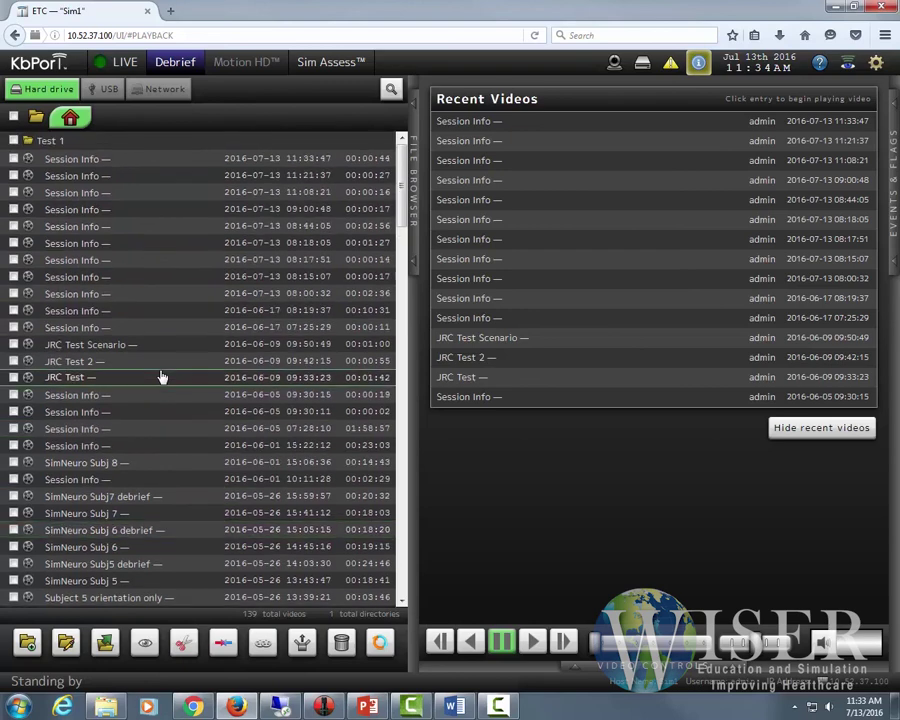
pyautogui.click(111, 163)
pyautogui.scroll(-1, 293, 279)
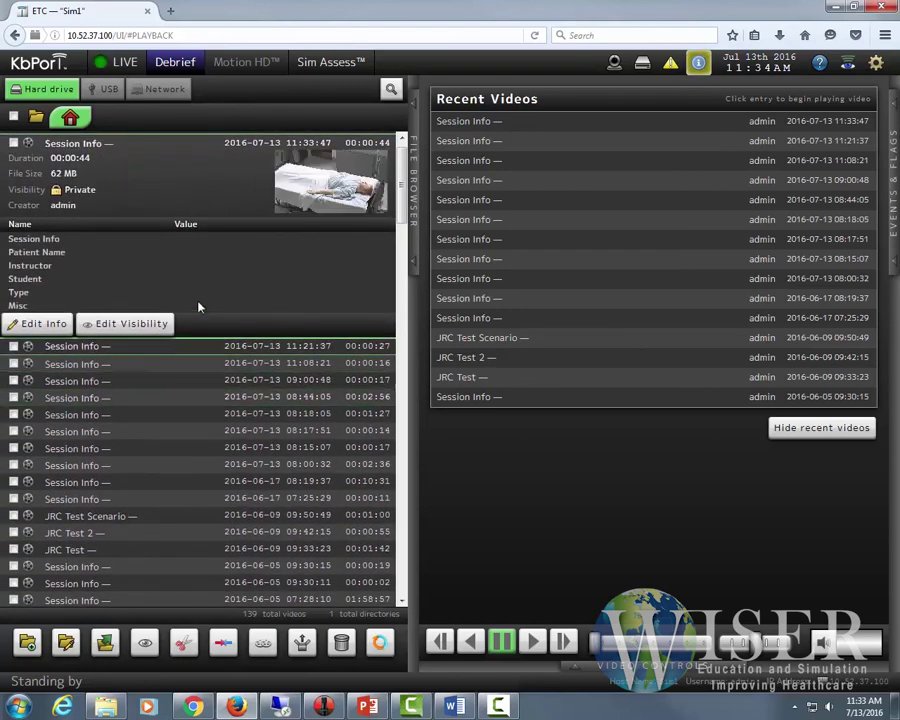
pyautogui.click(228, 150)
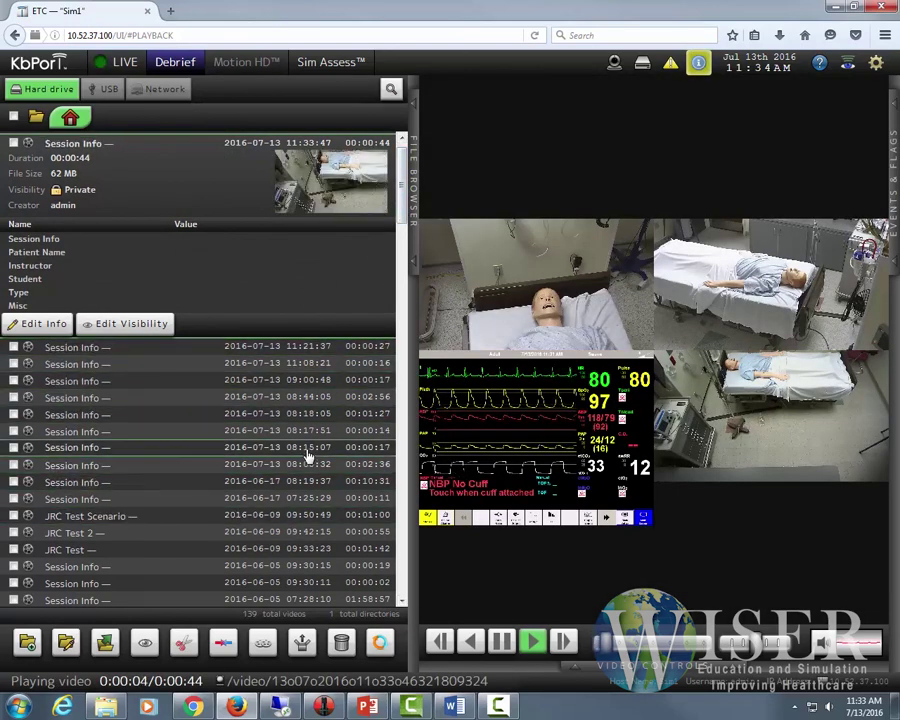
# Step: Pick the 11:21:37 then 08:18:05 sessions, hide and reopen the file browser, and pause near 1:20
pyautogui.click(198, 352)
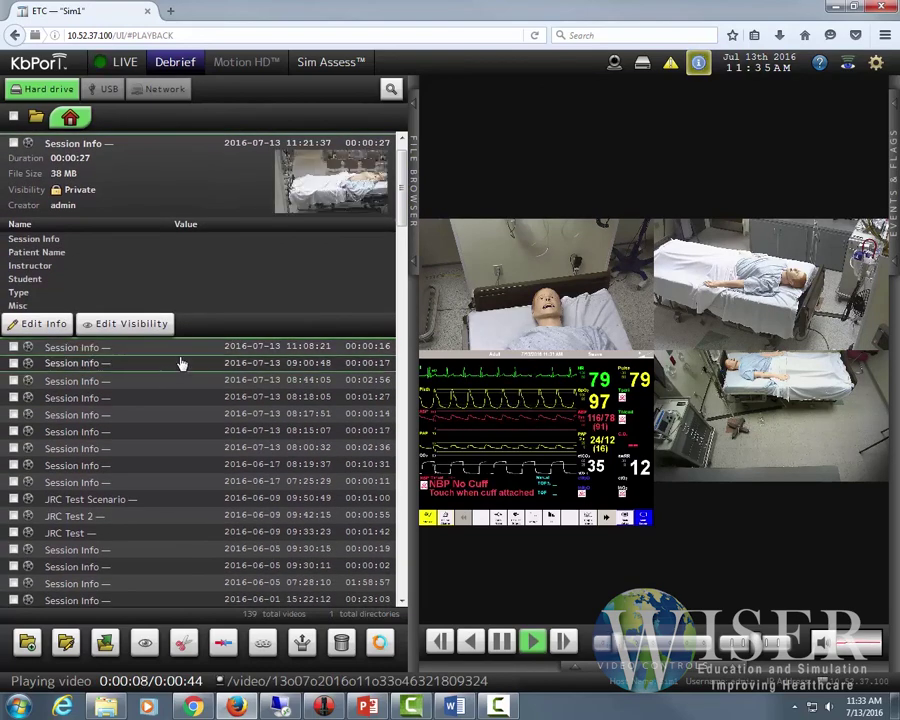
pyautogui.click(185, 398)
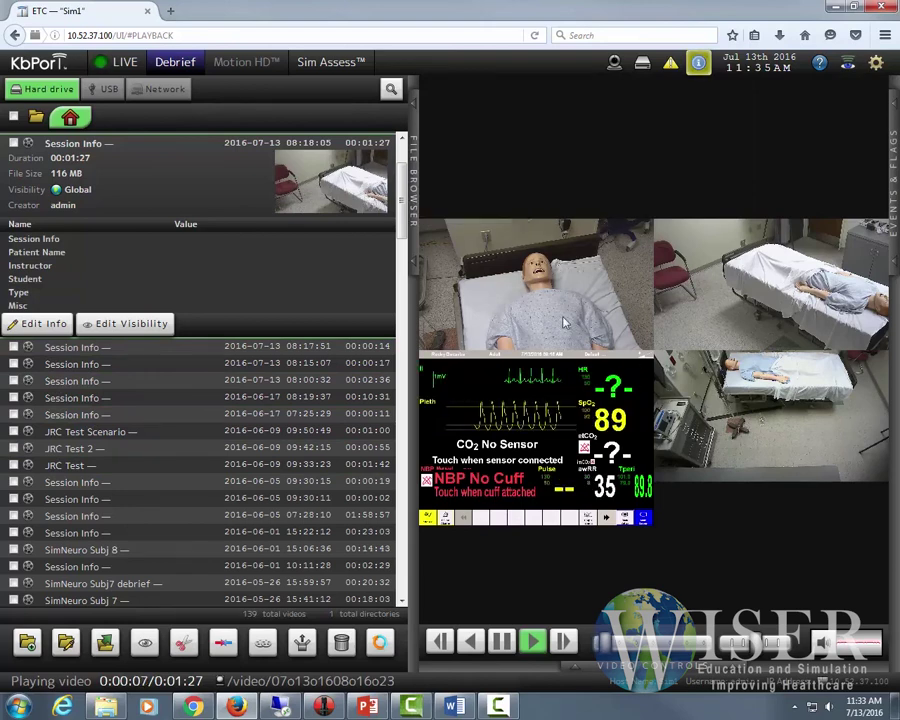
pyautogui.click(415, 203)
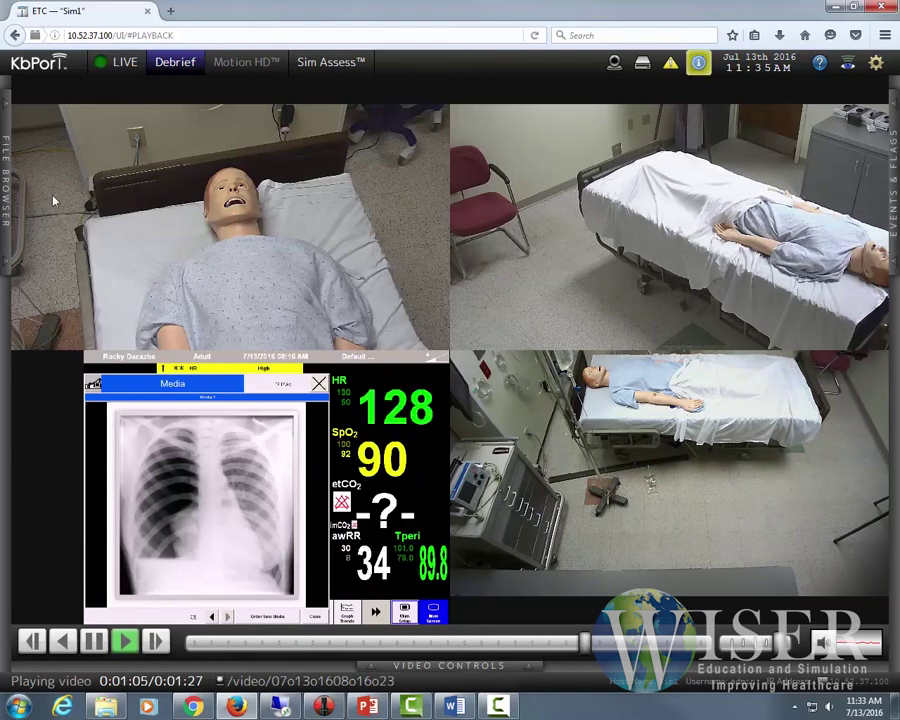
pyautogui.click(7, 182)
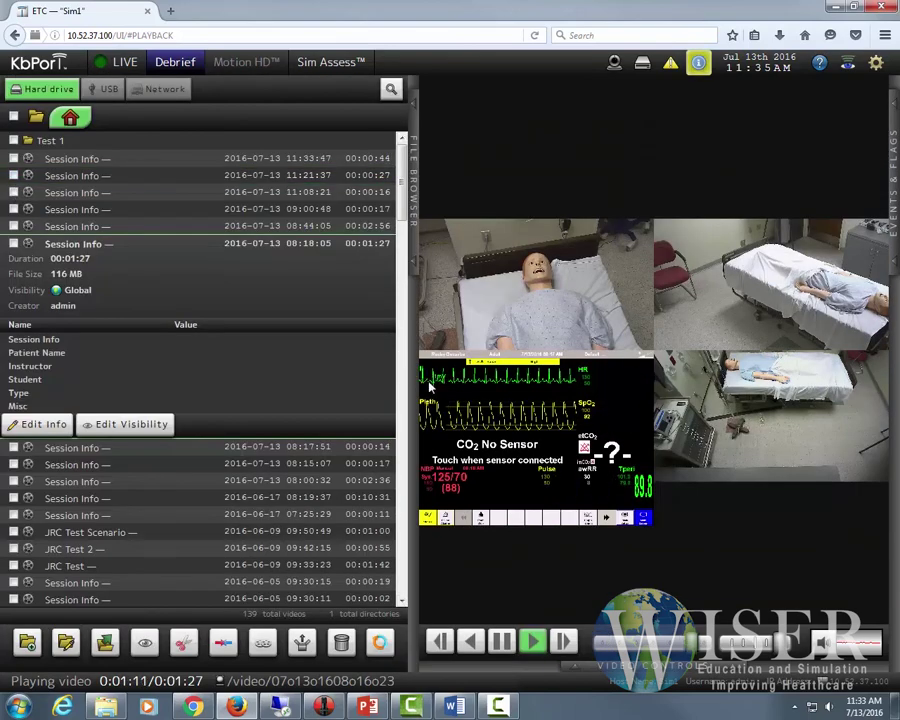
pyautogui.click(502, 641)
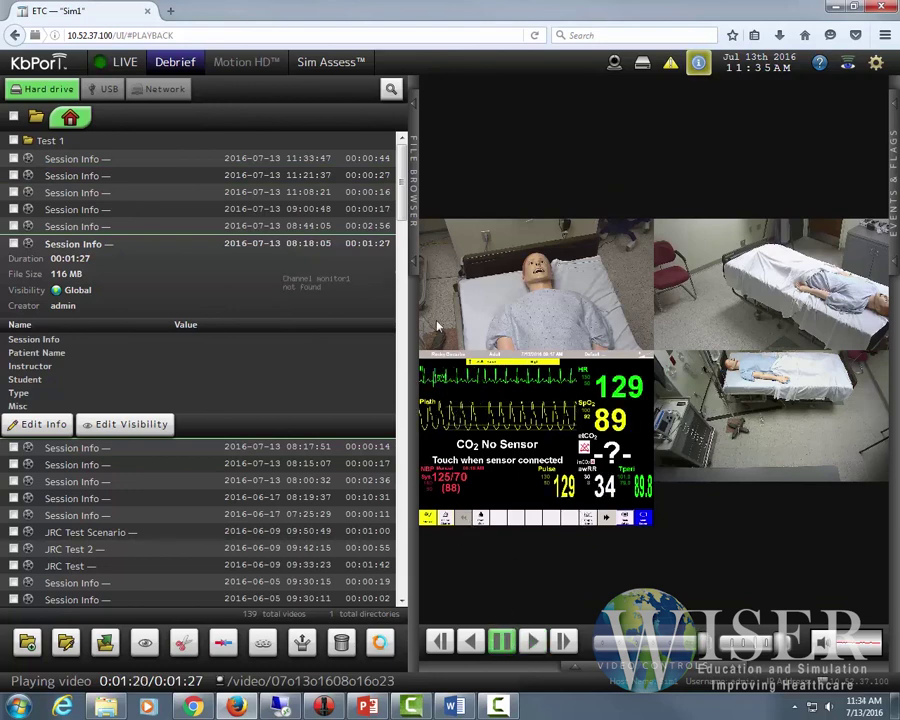